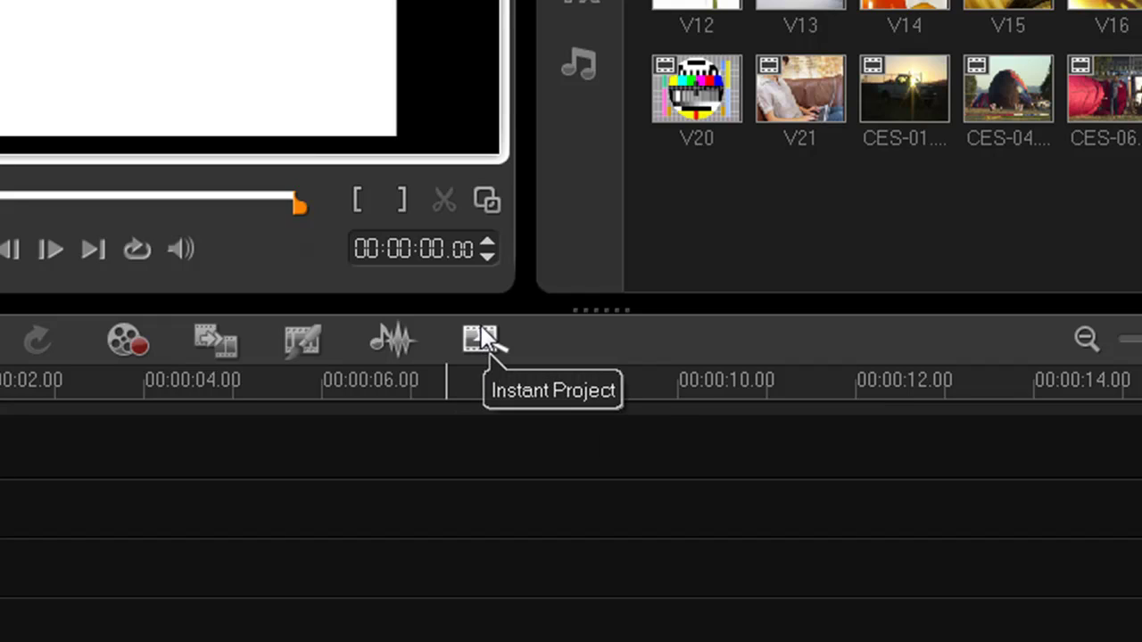
# Open Instant Project, browse the Fun, HD-Fun and Simple categories, then pick HD-SlideShow
pyautogui.click(480, 337)
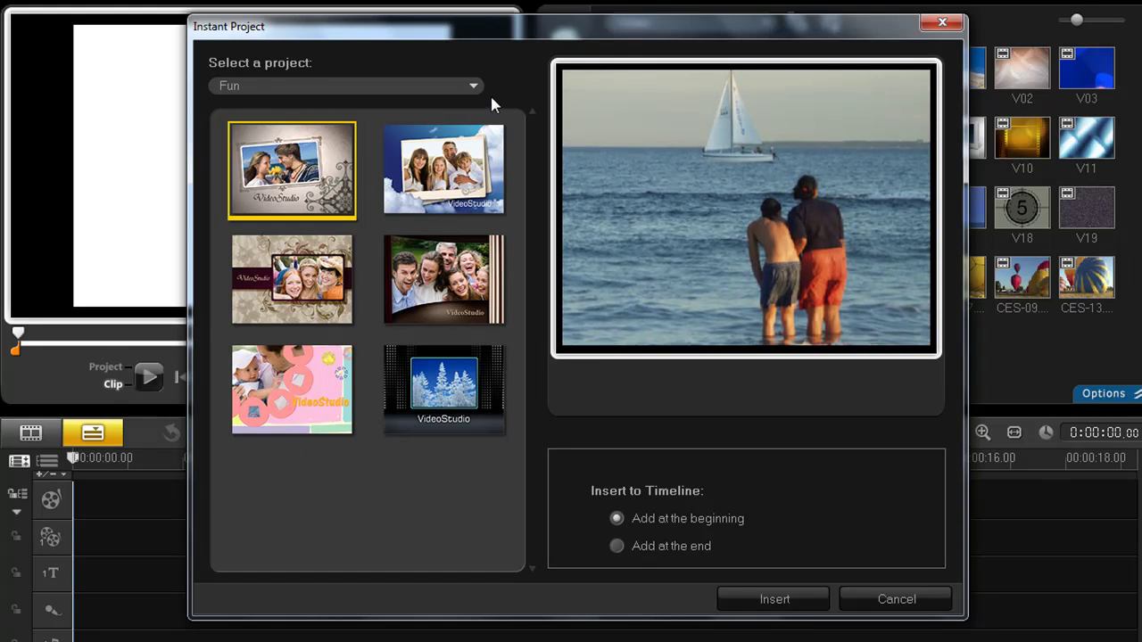
pyautogui.click(478, 93)
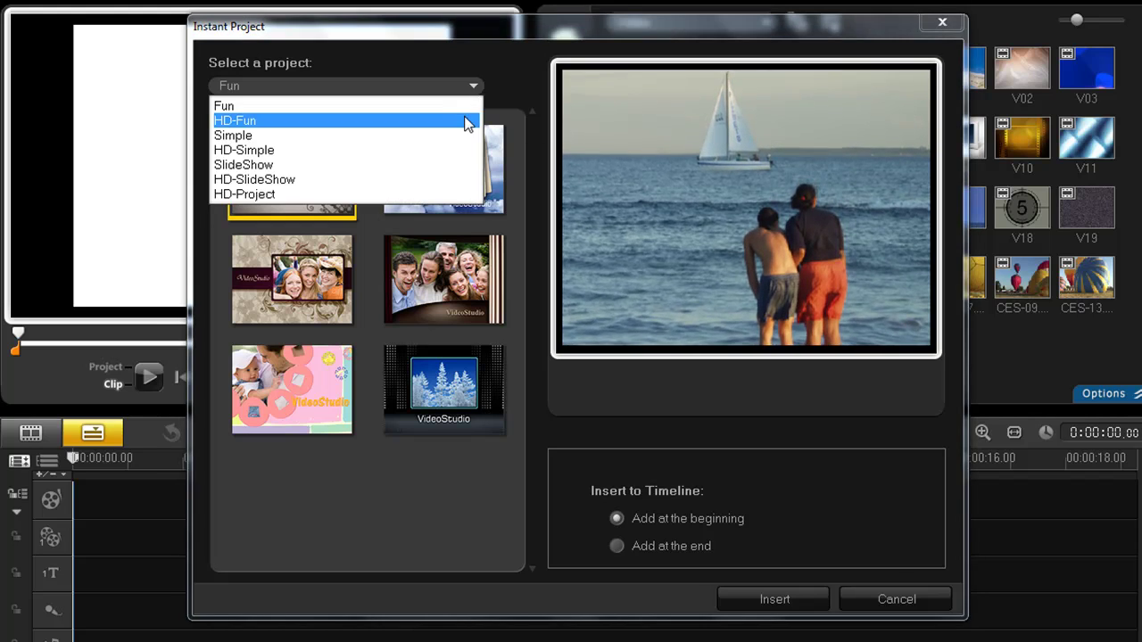
pyautogui.click(468, 103)
pyautogui.click(471, 90)
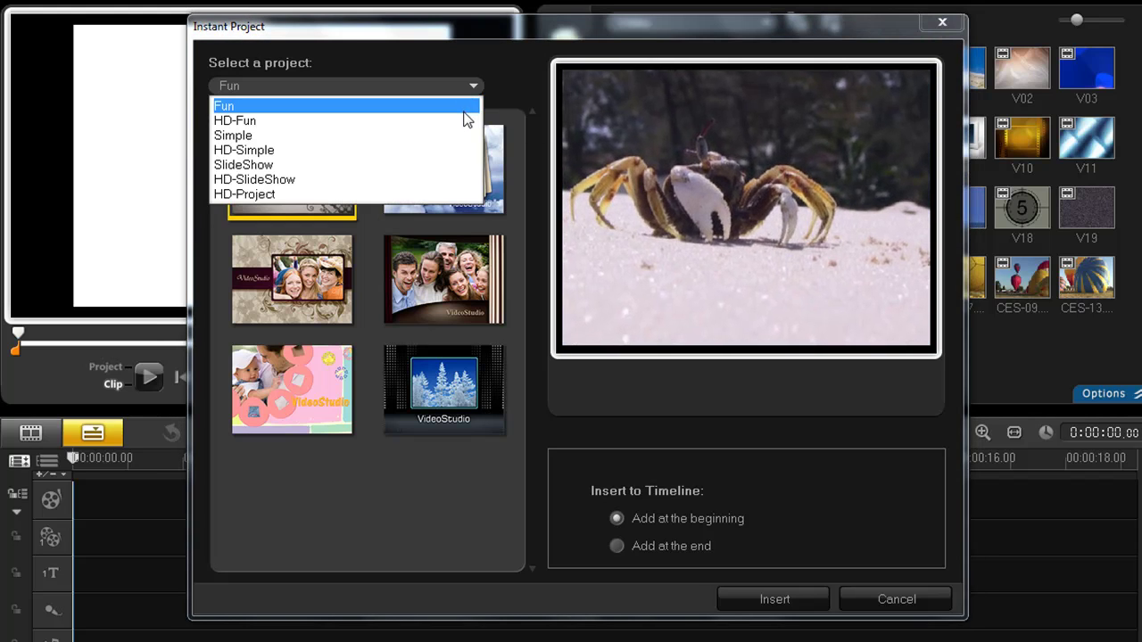
pyautogui.click(465, 121)
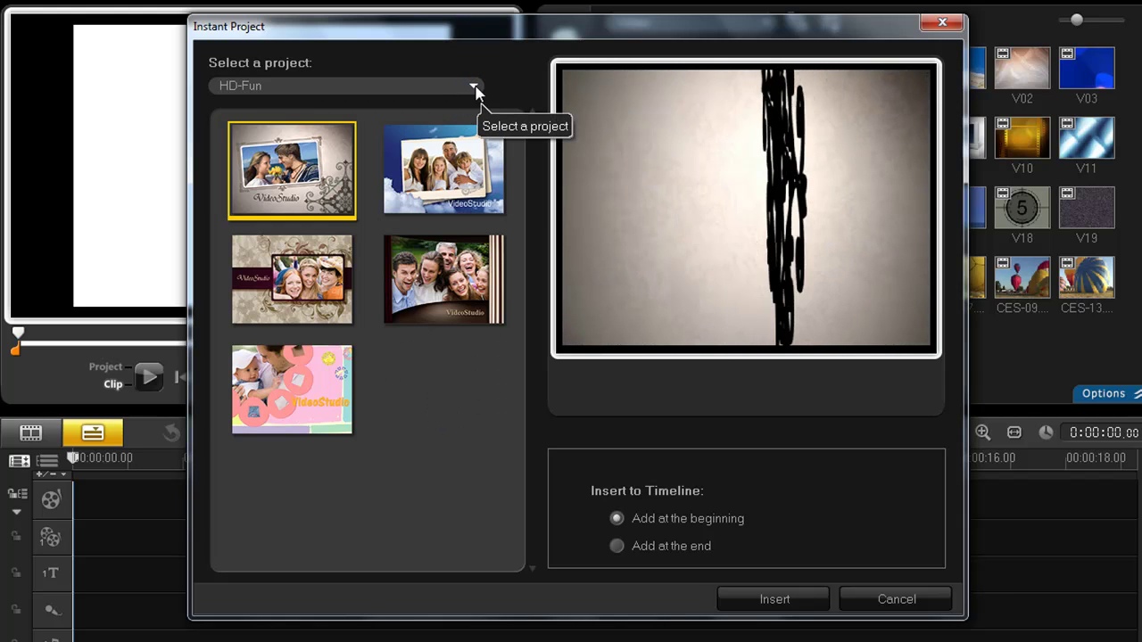
pyautogui.click(475, 89)
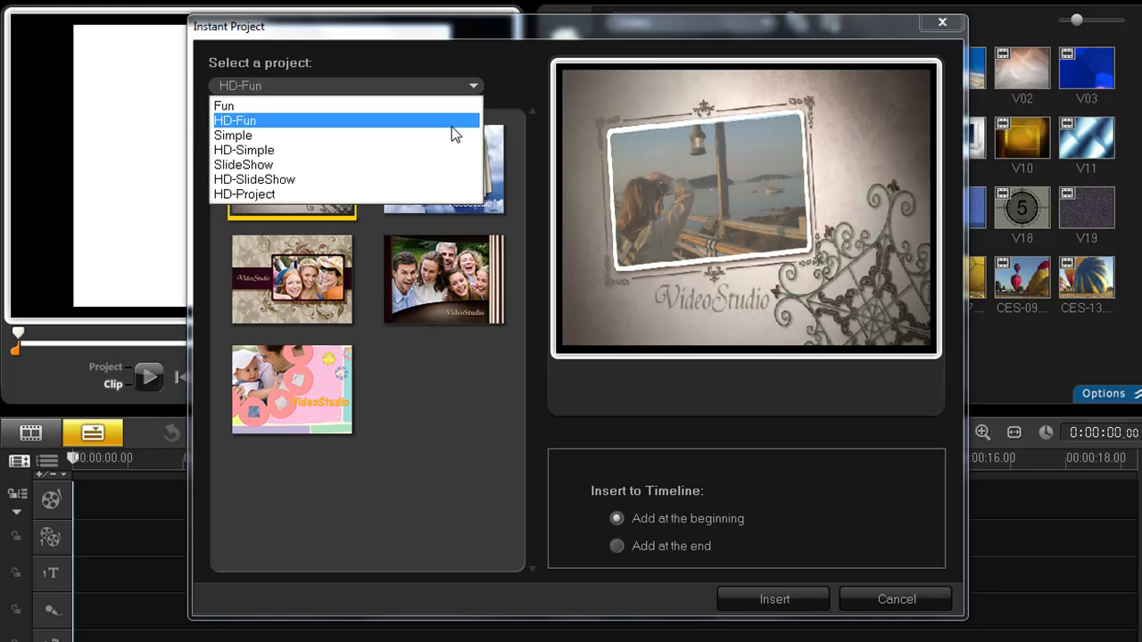
pyautogui.click(453, 134)
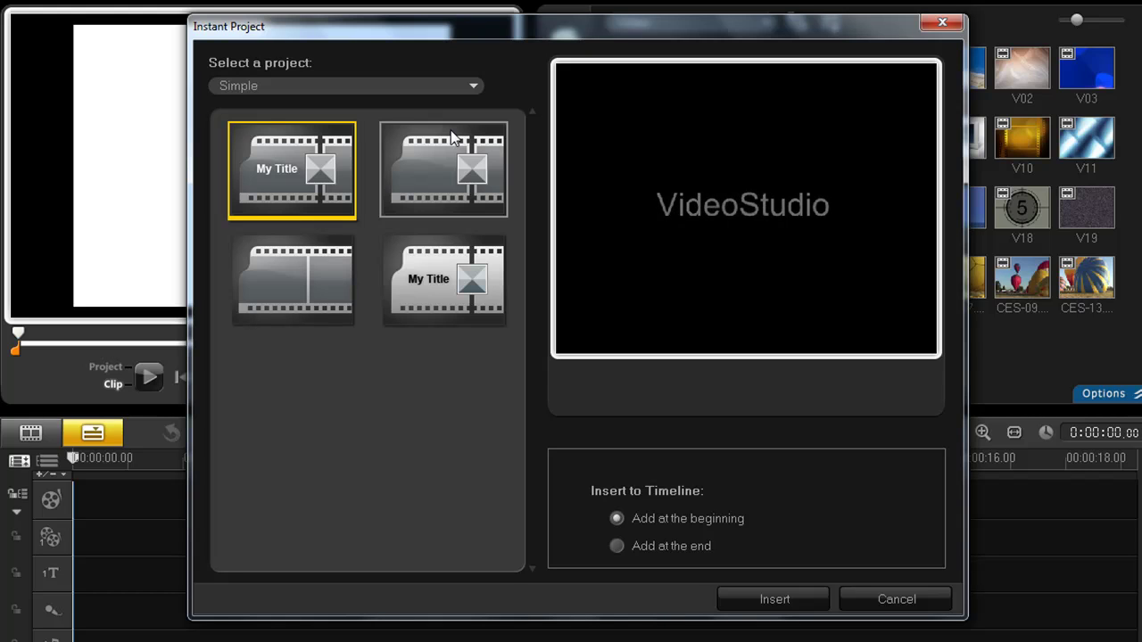
pyautogui.click(474, 85)
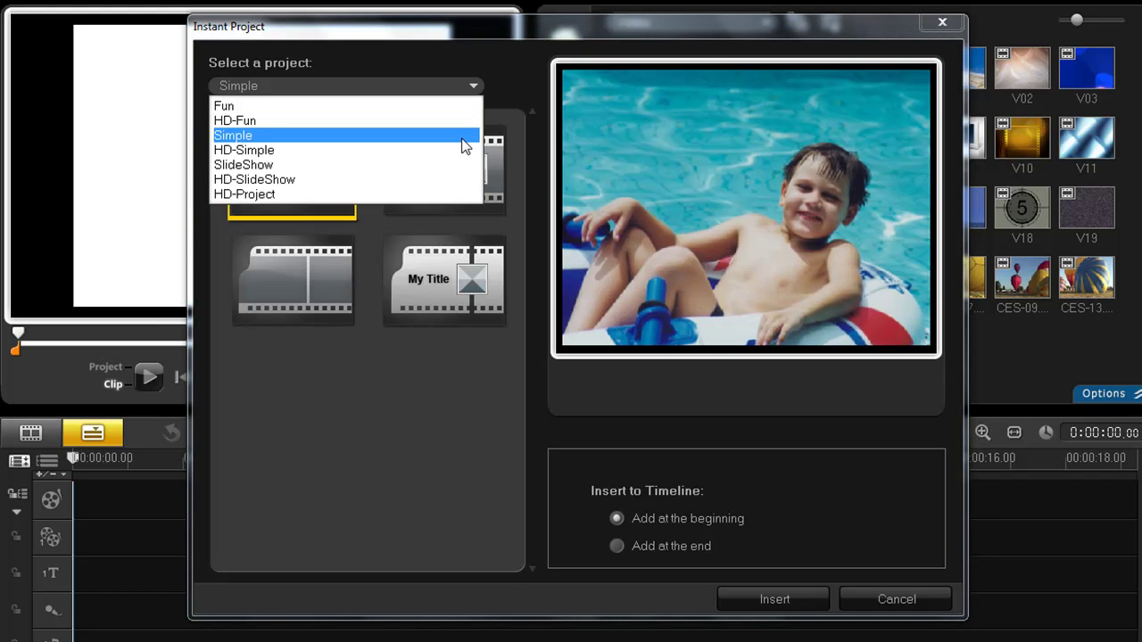
pyautogui.click(454, 177)
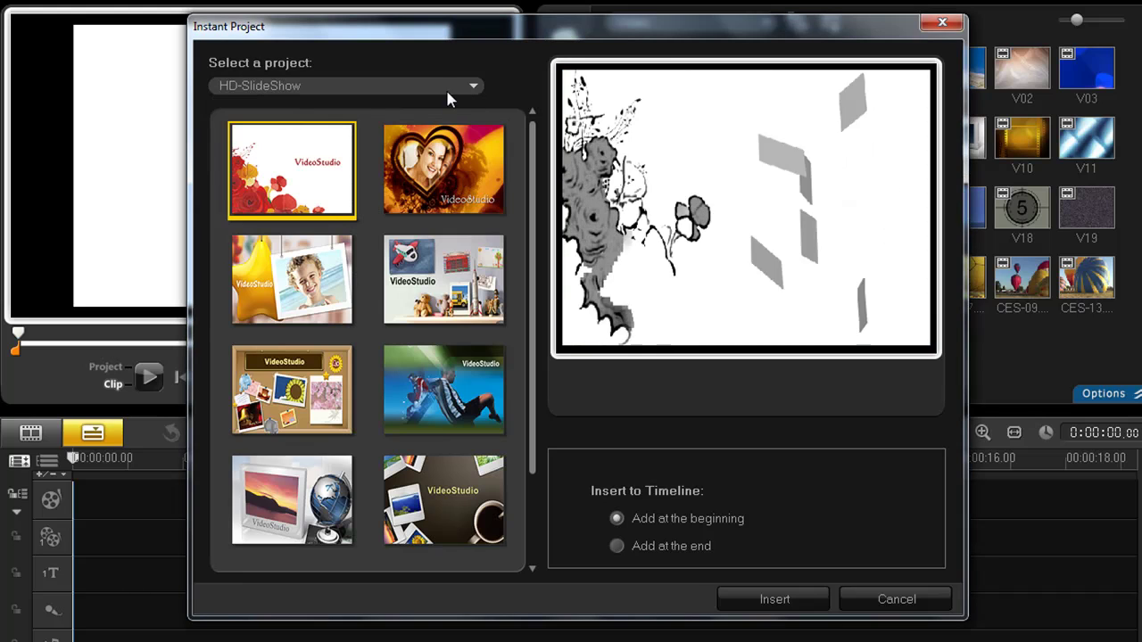
# Insert the first HD-SlideShow template (red flowers) at the beginning of the timeline
pyautogui.click(473, 87)
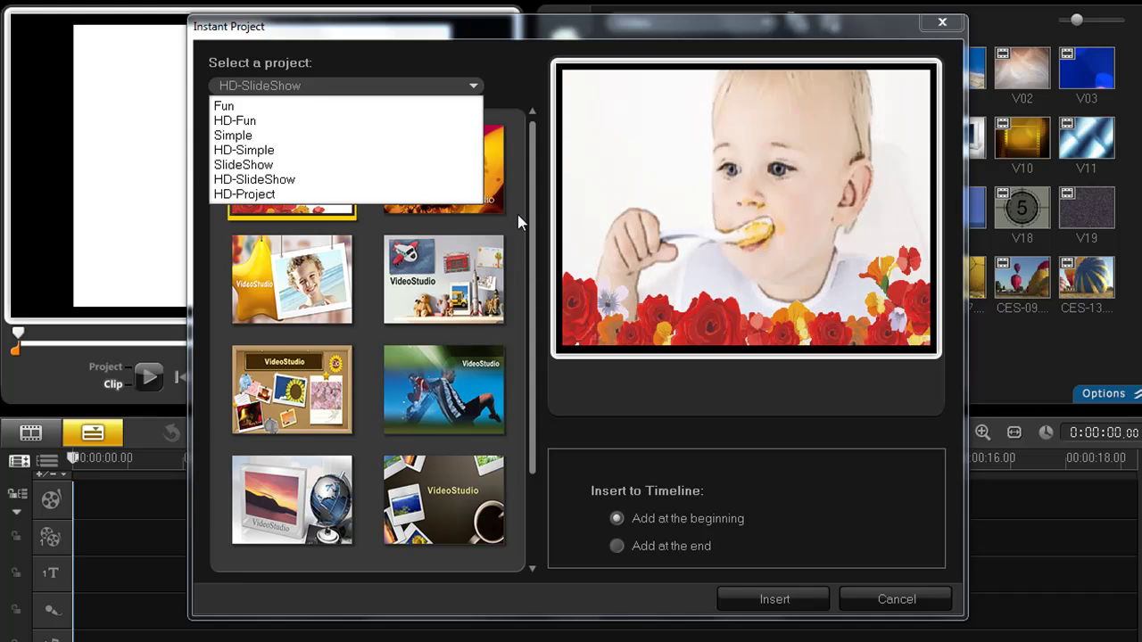
pyautogui.click(518, 210)
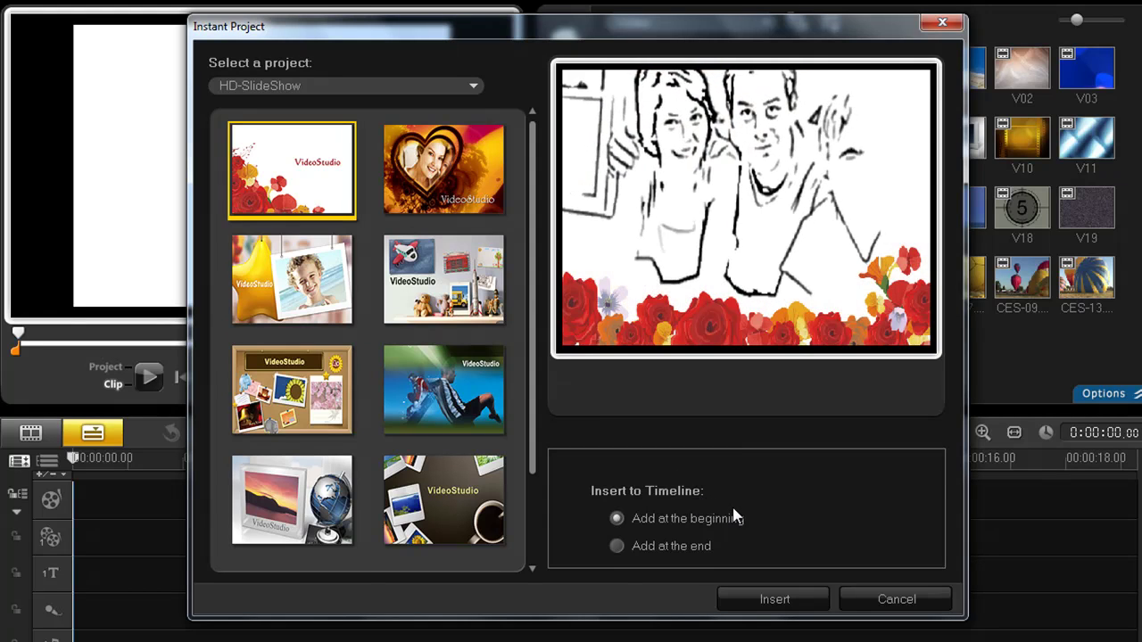
pyautogui.click(773, 601)
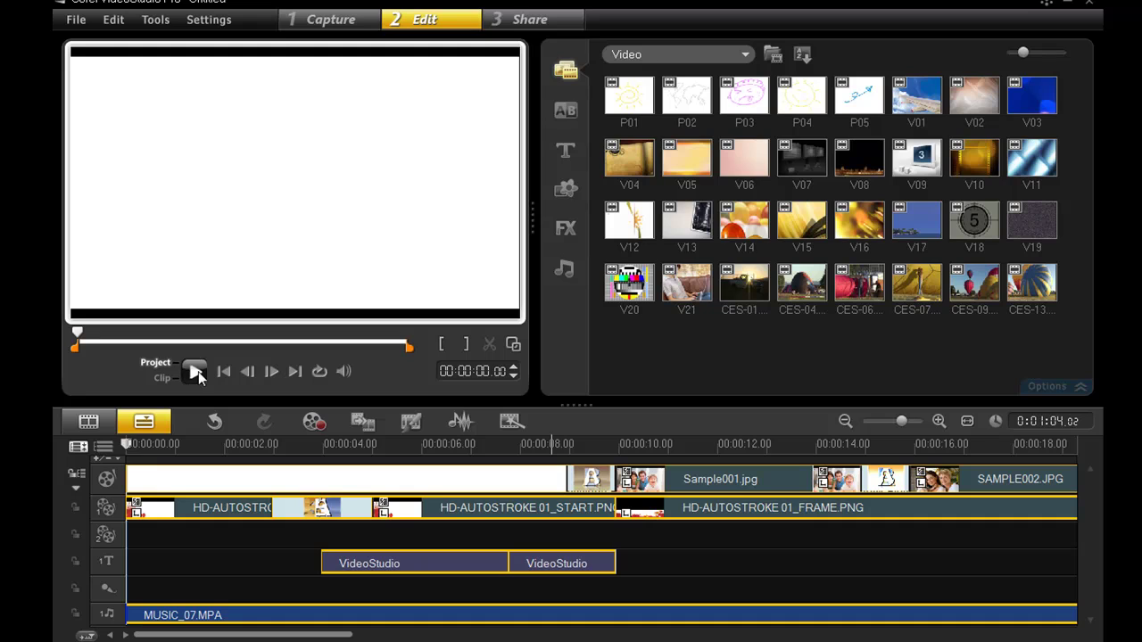
# Play the inserted template, then scrub to the family photo at about 13 seconds
pyautogui.click(196, 371)
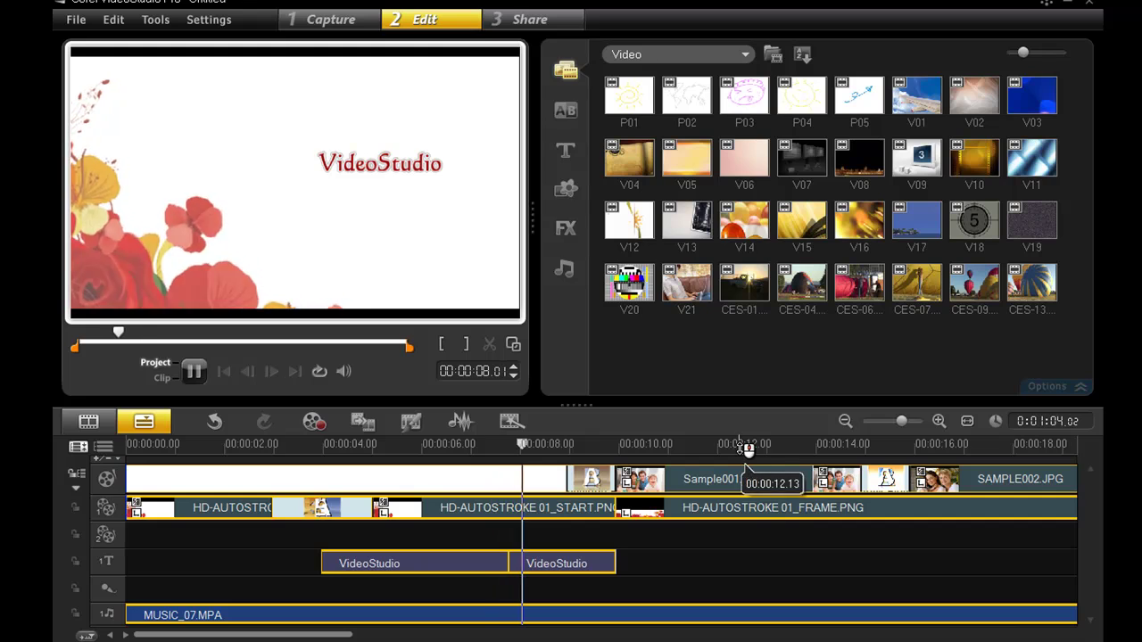
pyautogui.moveTo(747, 449)
pyautogui.mouseDown()
pyautogui.moveTo(847, 469)
pyautogui.moveTo(777, 467)
pyautogui.moveTo(813, 470)
pyautogui.mouseUp()
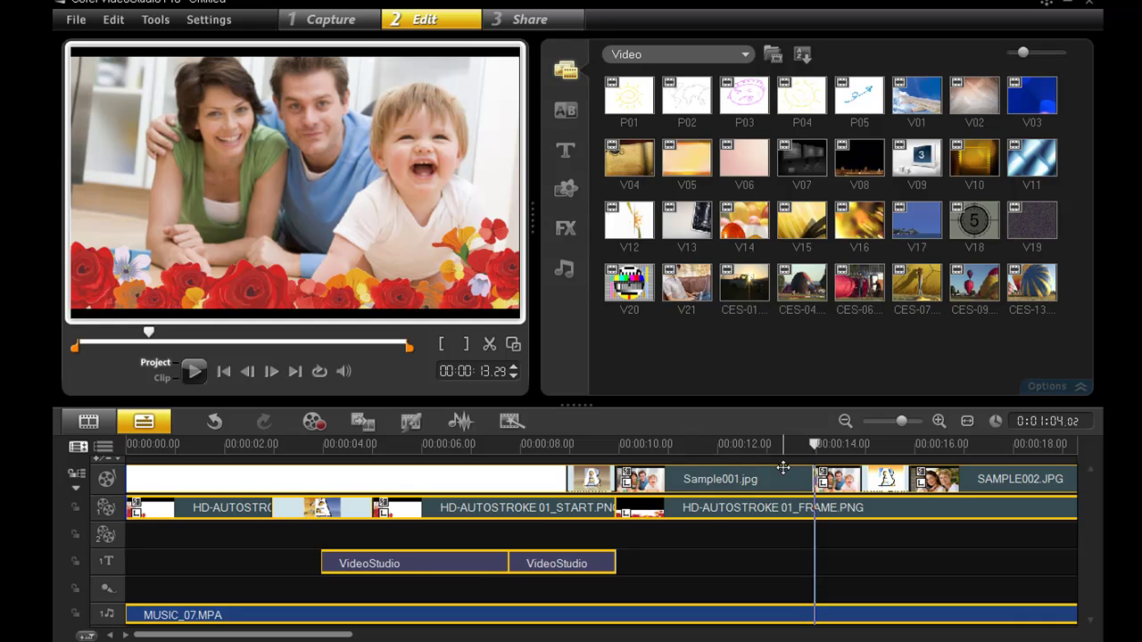
# Switch the library to Photo and preview Gruene6.jpg
pyautogui.click(746, 59)
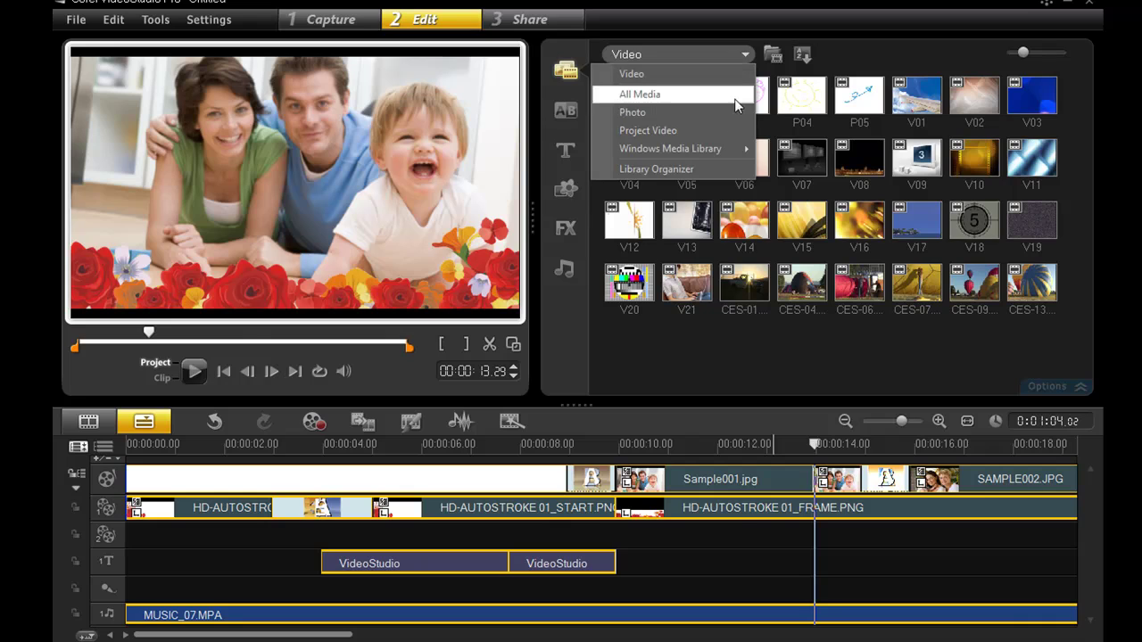
pyautogui.click(725, 112)
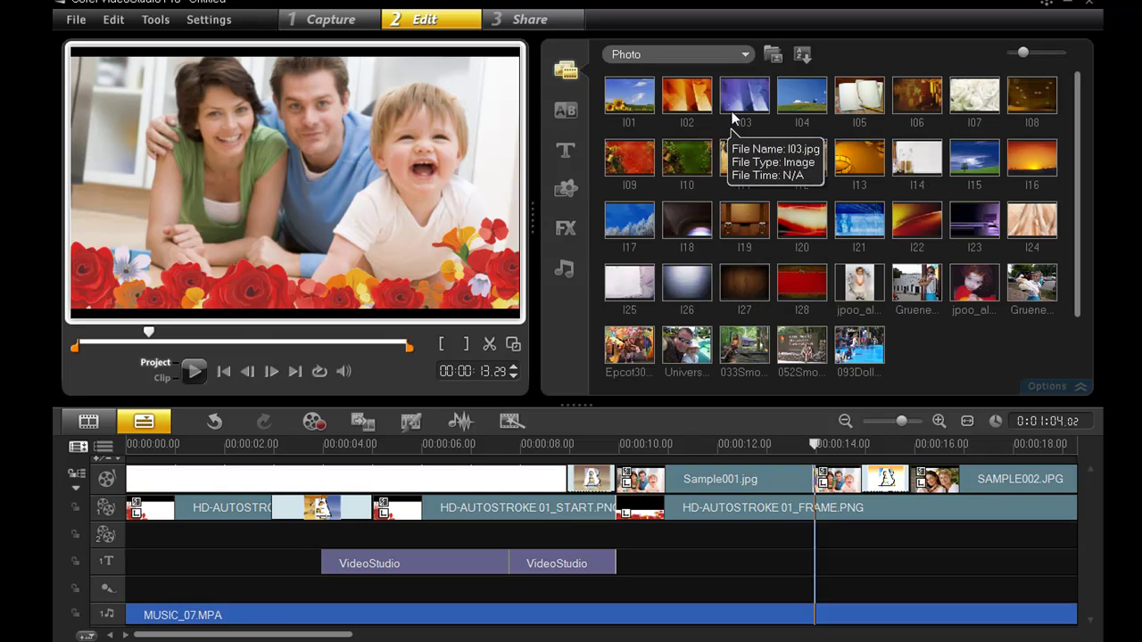
pyautogui.click(929, 281)
pyautogui.scroll(-1, 847, 366)
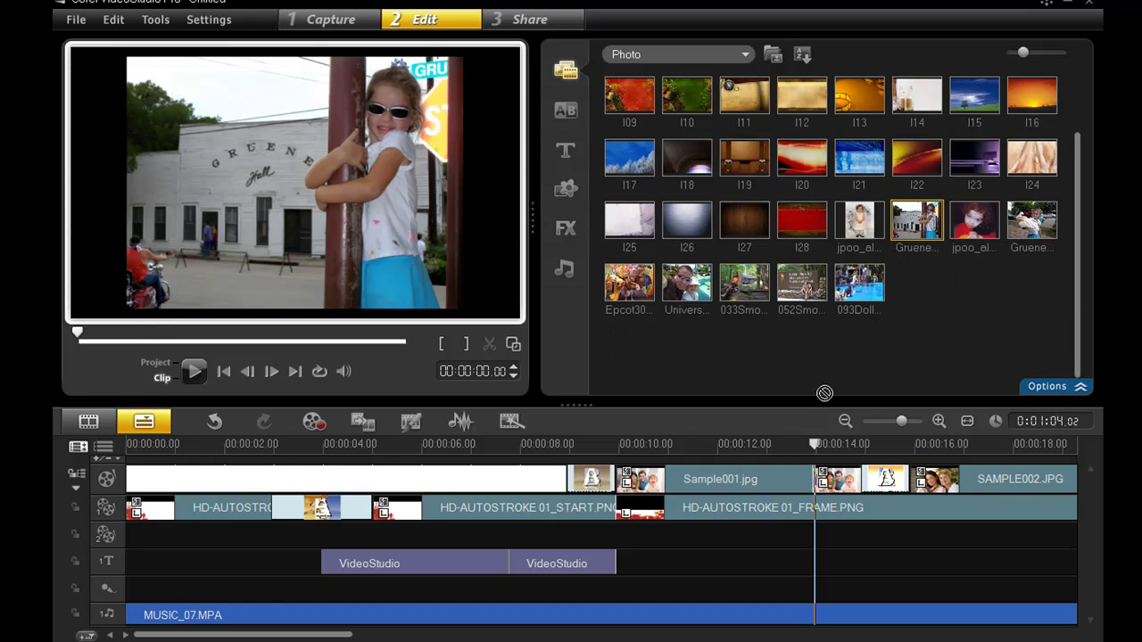
# Replace the Sample001 clip with Gruene6.jpg and scrub through the project to view it
pyautogui.moveTo(769, 444); pyautogui.dragTo(705, 477)
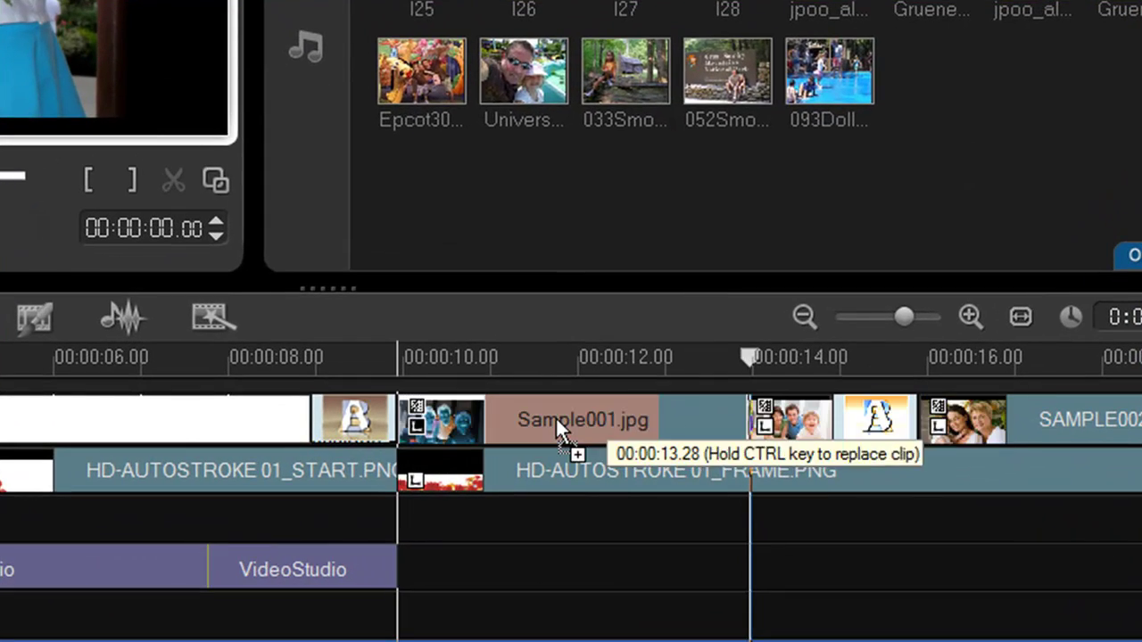
pyautogui.press('ctrl')
pyautogui.moveTo(555, 419); pyautogui.dragTo(555, 417)
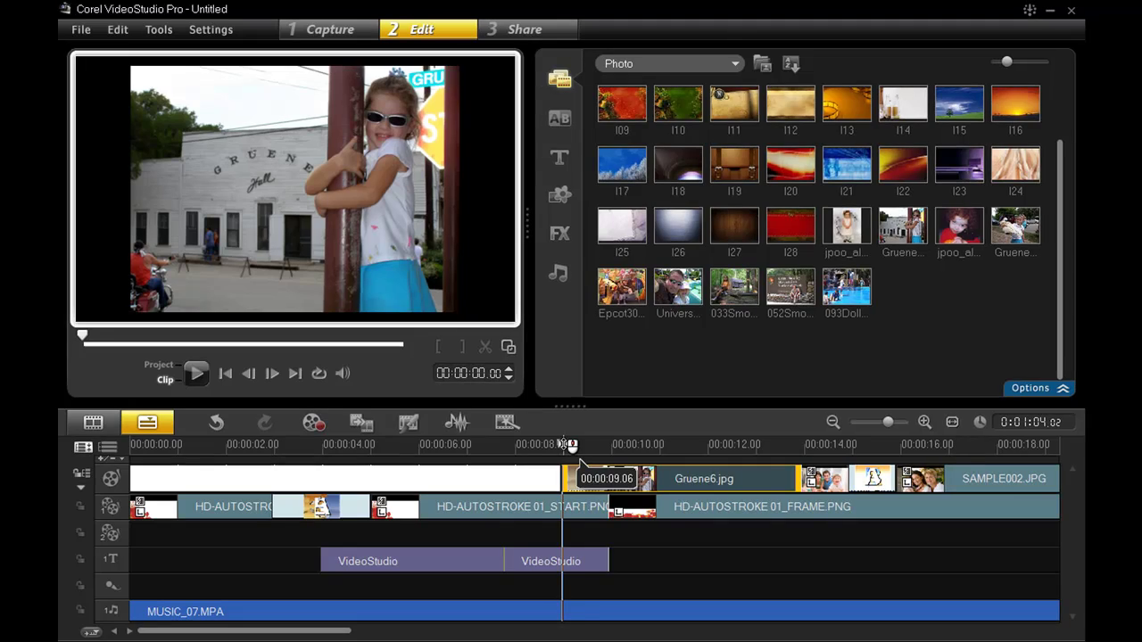
pyautogui.click(571, 445)
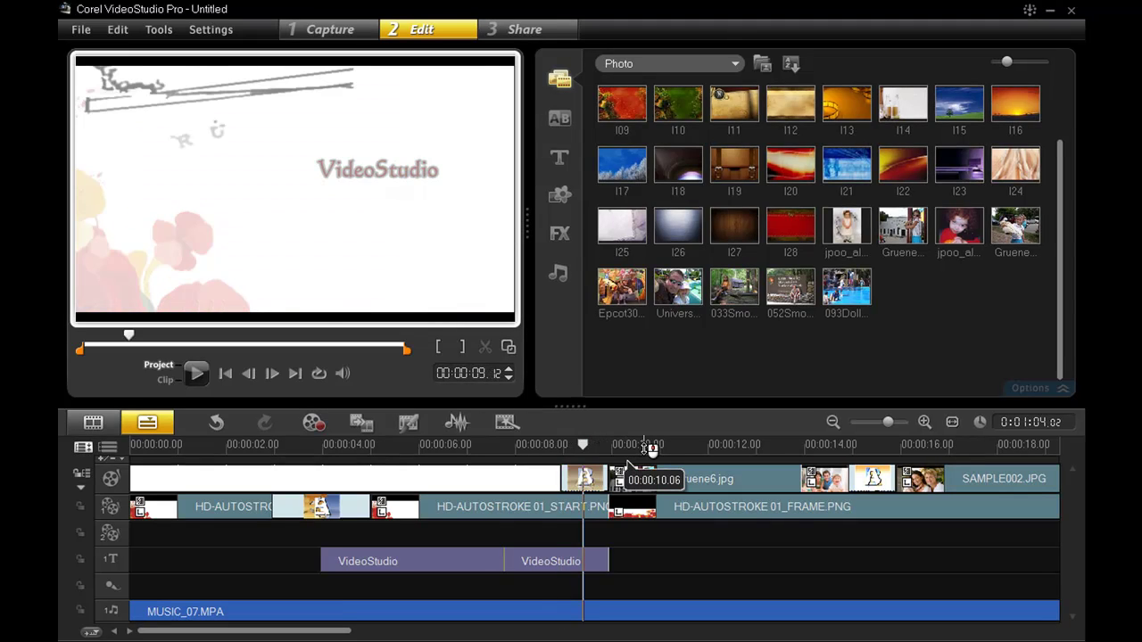
pyautogui.moveTo(683, 445); pyautogui.dragTo(791, 455)
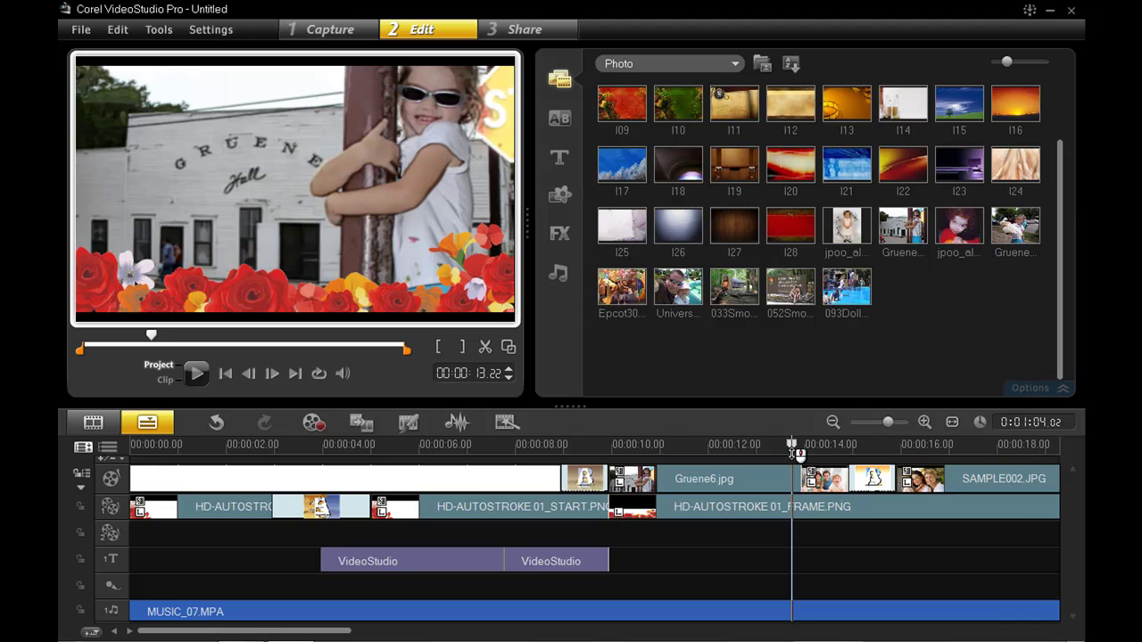
# Change the first title's text from 'VideoStudio' to 'Jacqueline'
pyautogui.click(477, 443)
pyautogui.click(476, 560)
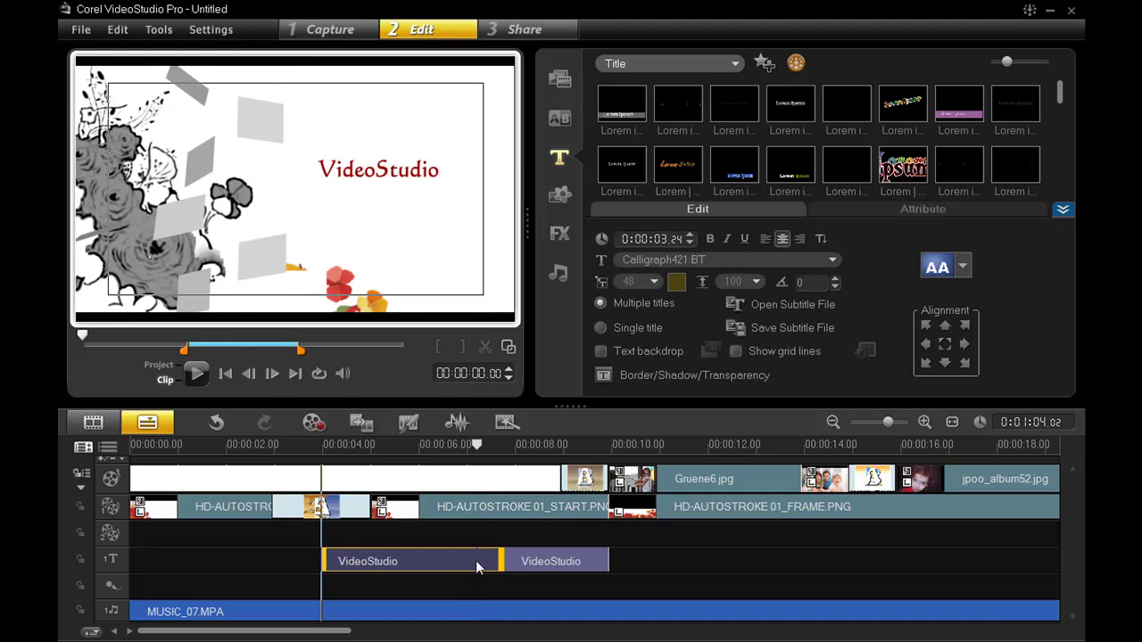
pyautogui.click(441, 177)
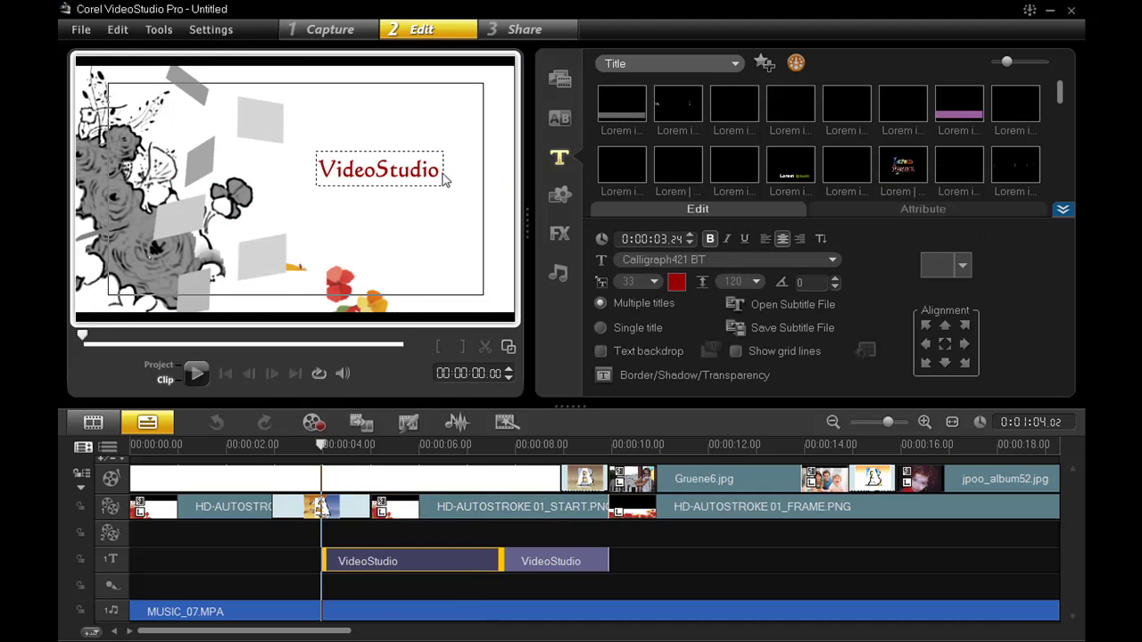
pyautogui.moveTo(444, 179); pyautogui.dragTo(322, 172)
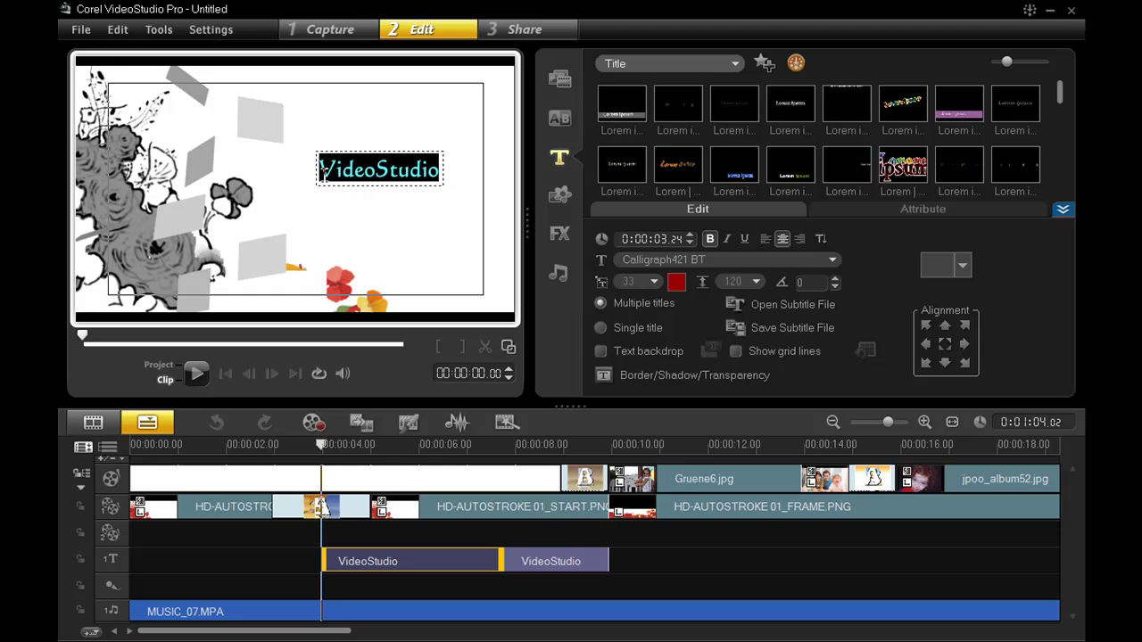
pyautogui.write('Jacqueline')
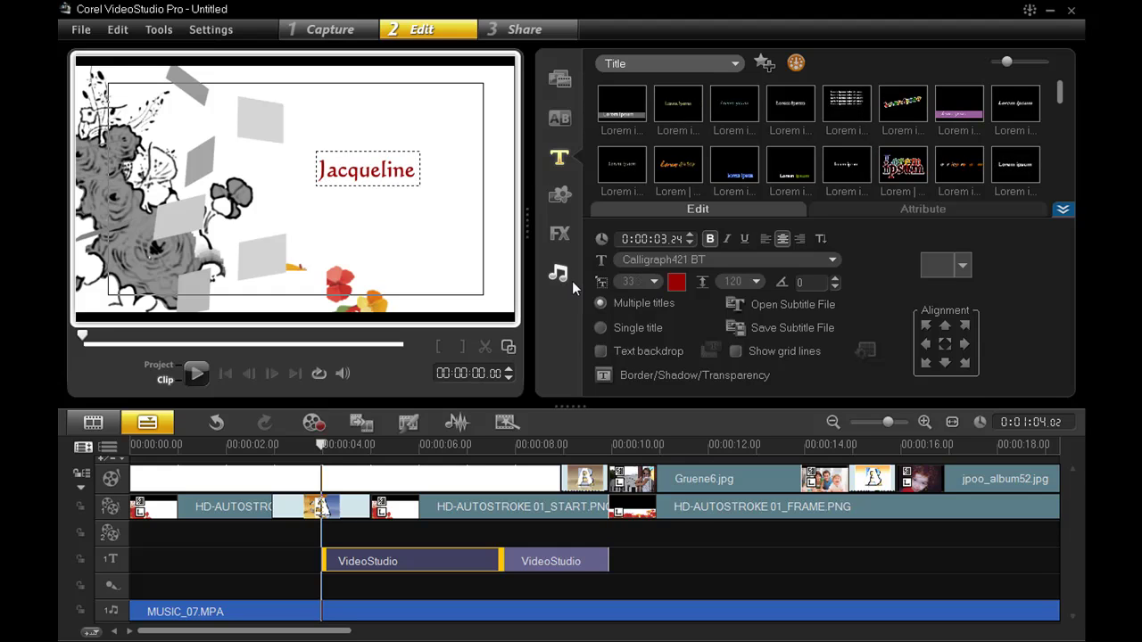
pyautogui.click(554, 559)
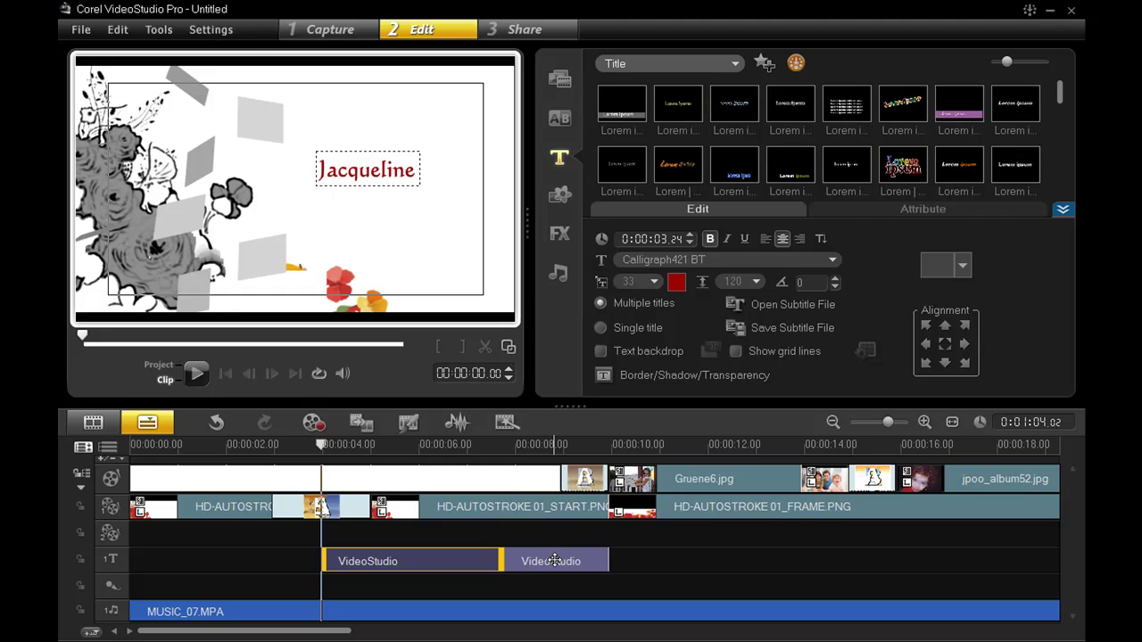
# Replace the second title's 'VideoStudio' text with 'Jacqueline' too
pyautogui.click(554, 560)
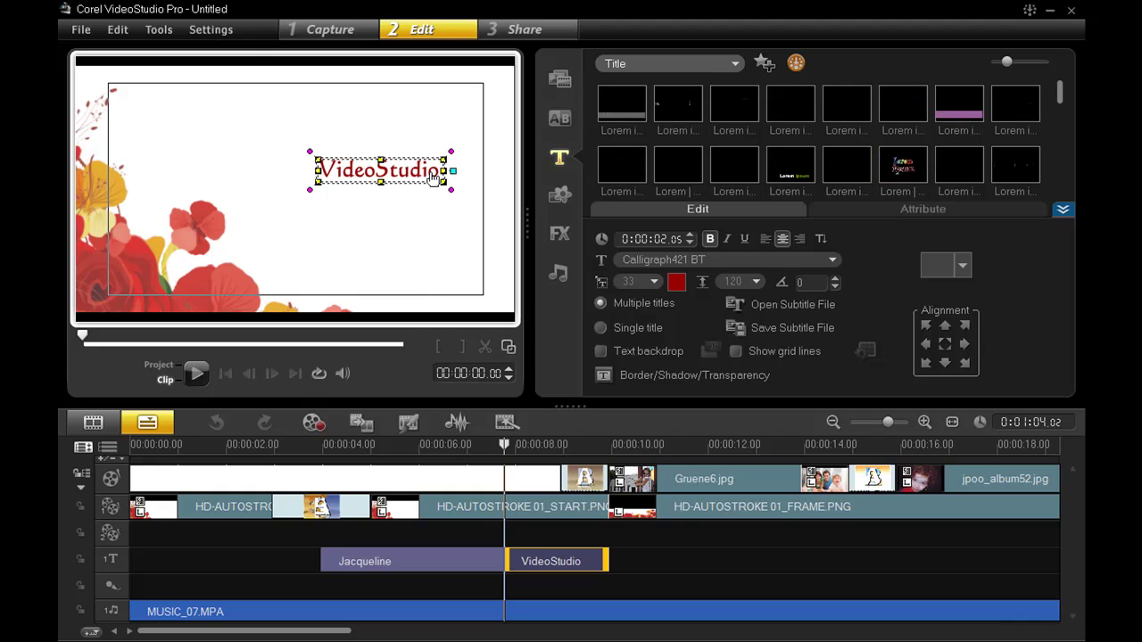
pyautogui.doubleClick(435, 174)
pyautogui.moveTo(439, 169); pyautogui.dragTo(327, 186)
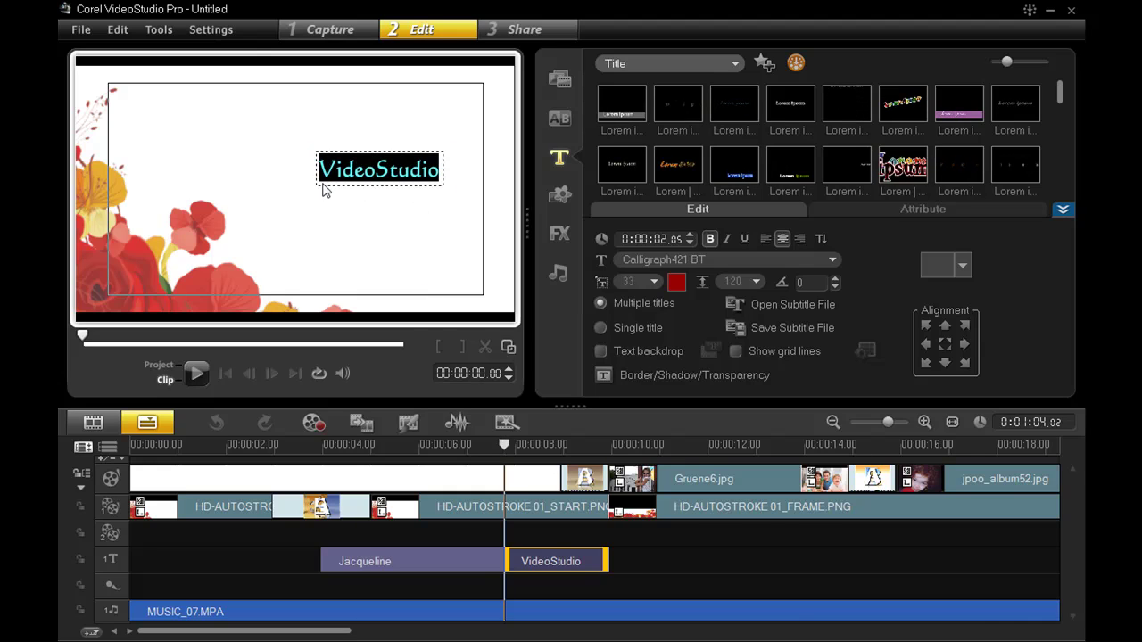
pyautogui.hotkey('ctrl', 'v')
pyautogui.click(357, 214)
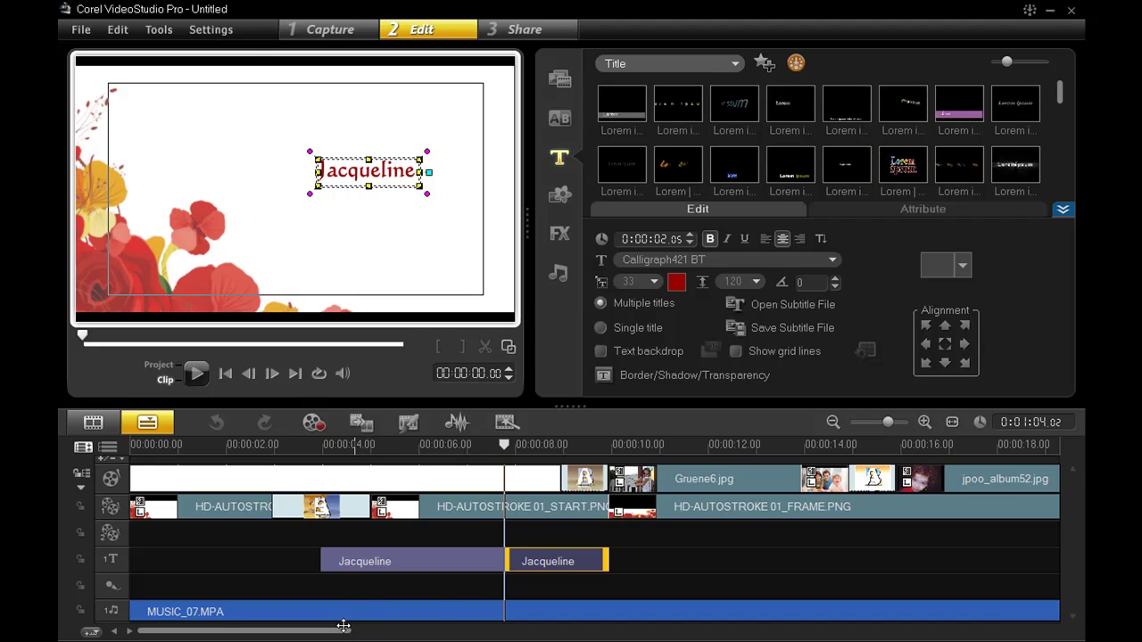
# Enable ripple editing and apply it to all tracks with Select All
pyautogui.moveTo(343, 631); pyautogui.dragTo(708, 632)
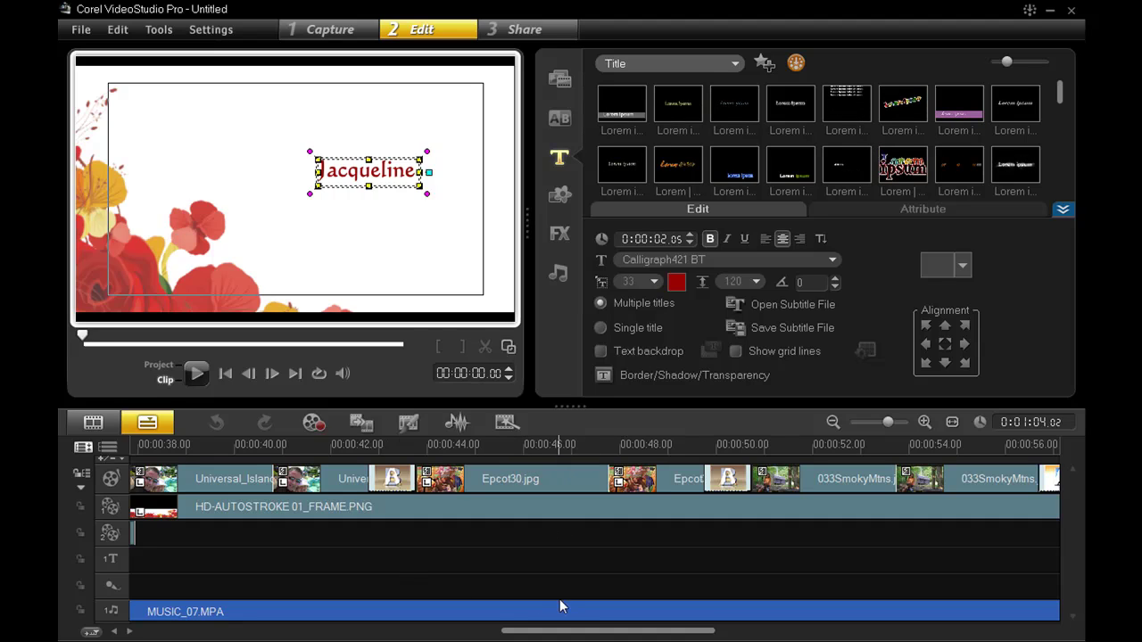
pyautogui.moveTo(570, 631); pyautogui.dragTo(361, 628)
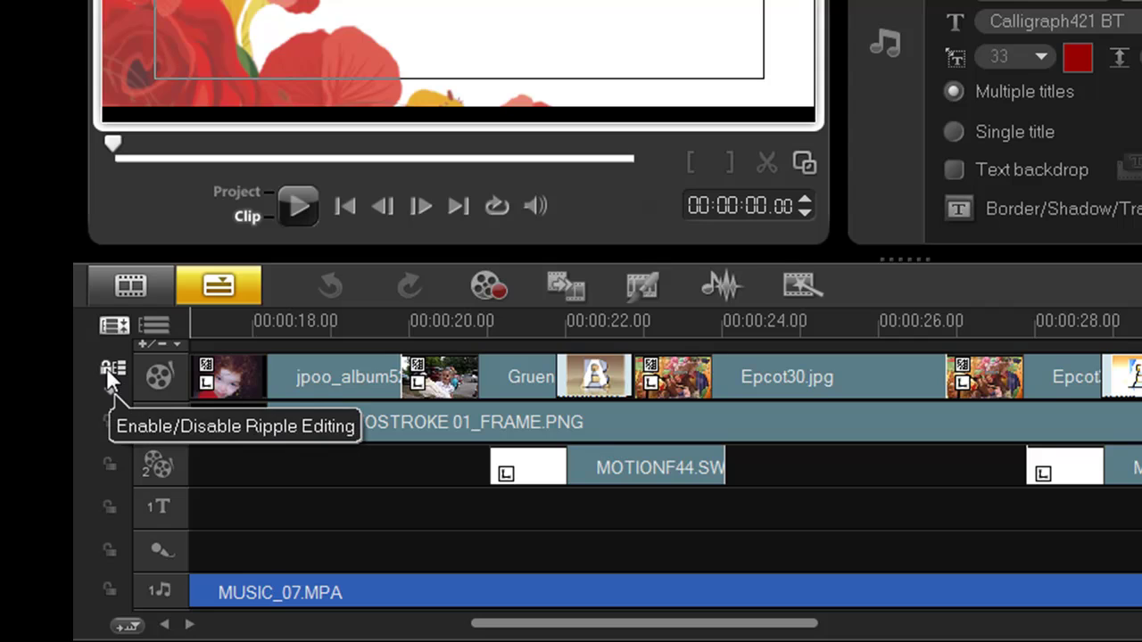
pyautogui.click(107, 373)
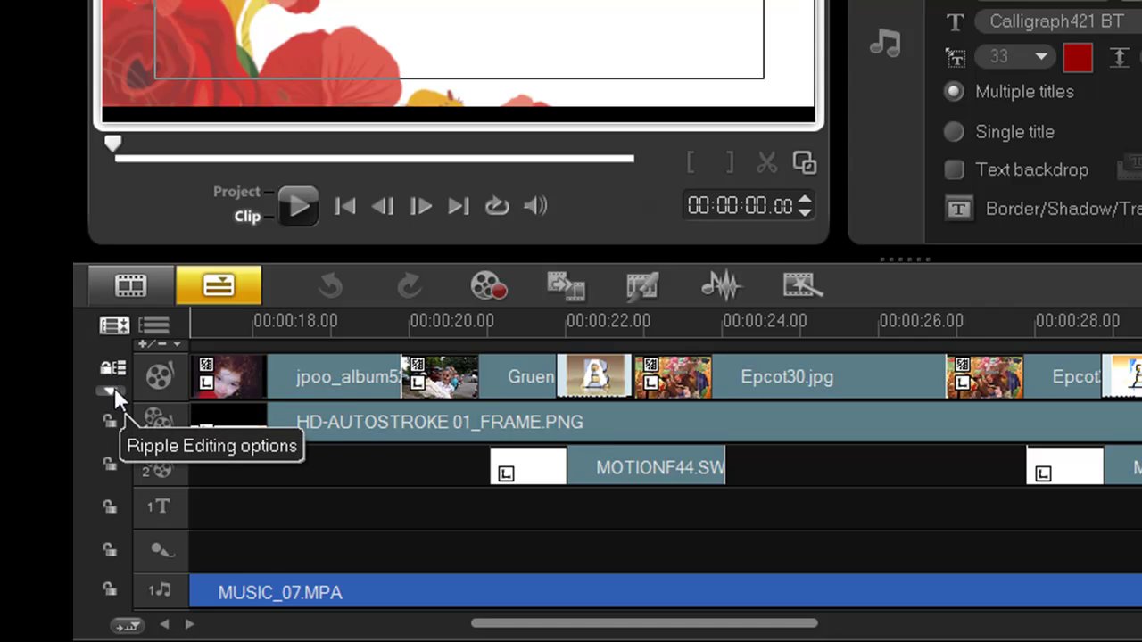
pyautogui.click(115, 389)
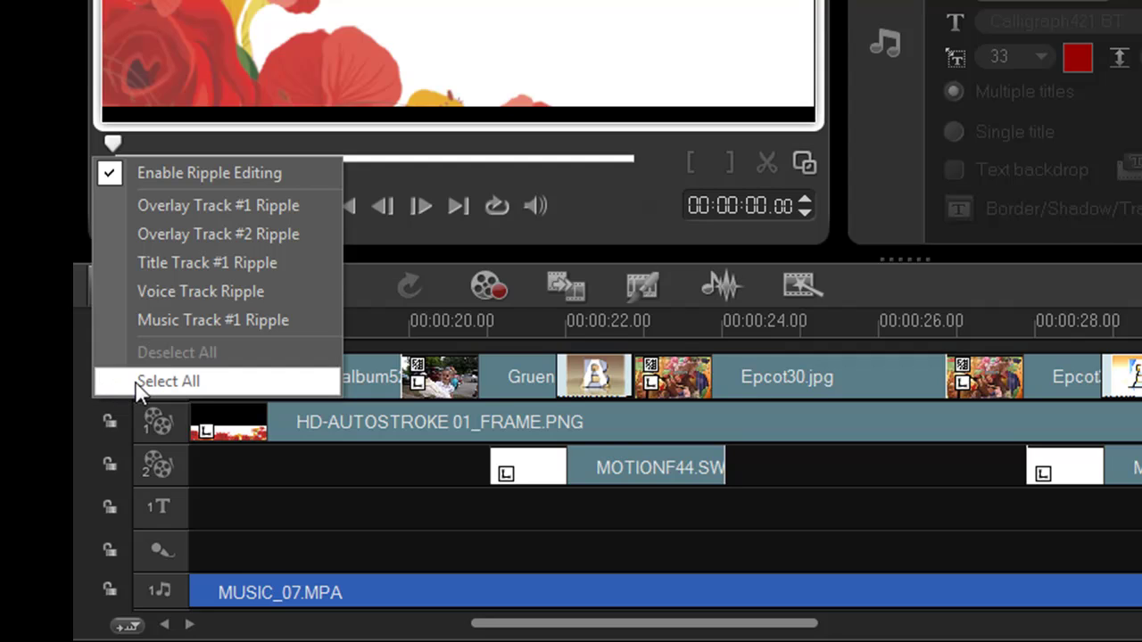
pyautogui.click(137, 382)
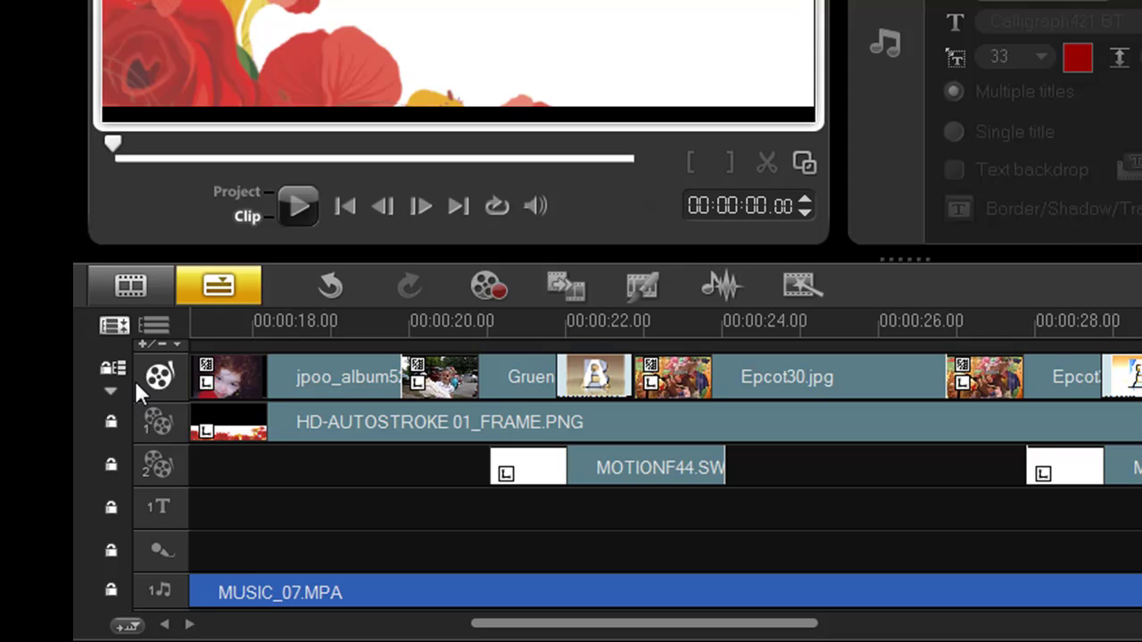
pyautogui.moveTo(521, 625); pyautogui.dragTo(627, 622)
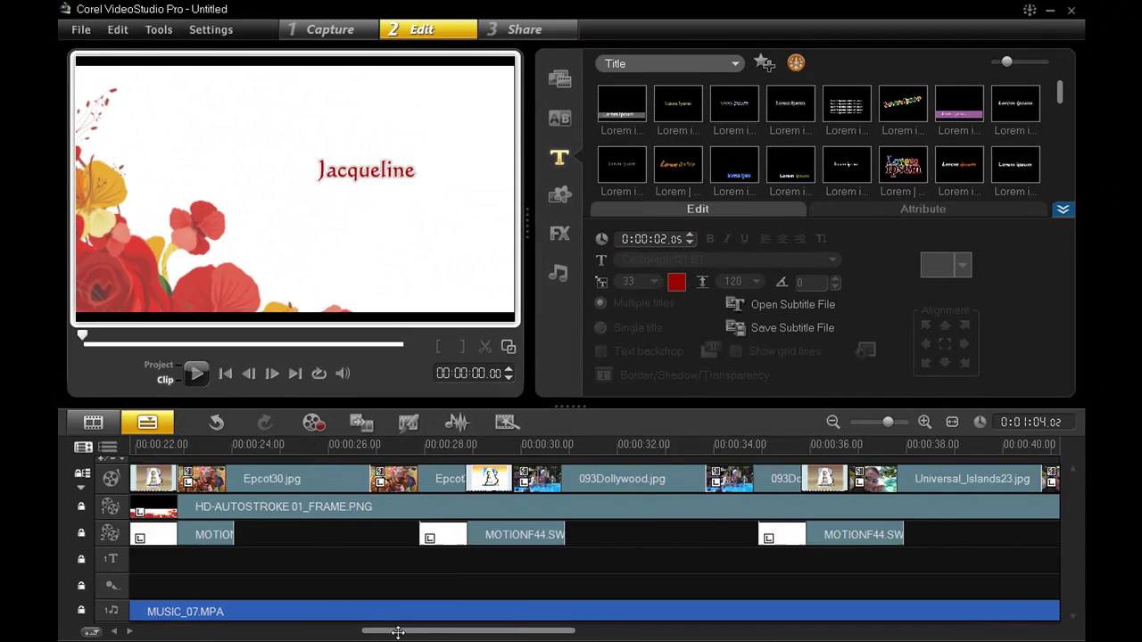
# Extend the 033SmokyMtns.jpg photo clip's duration to 0:00:05.20
pyautogui.moveTo(398, 632); pyautogui.dragTo(658, 632)
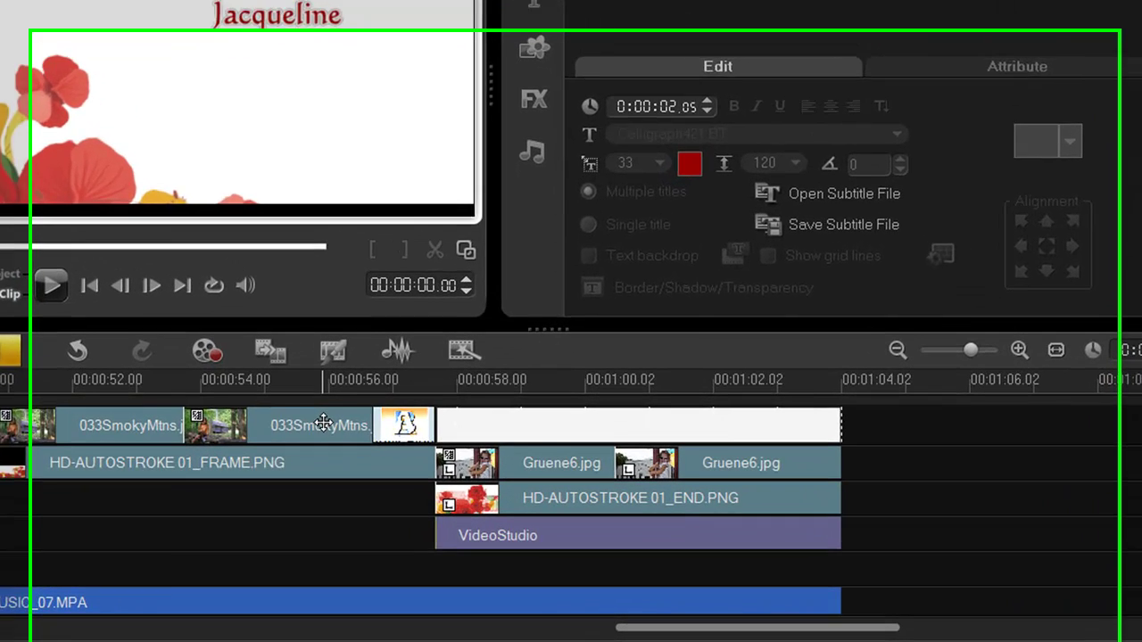
pyautogui.click(402, 478)
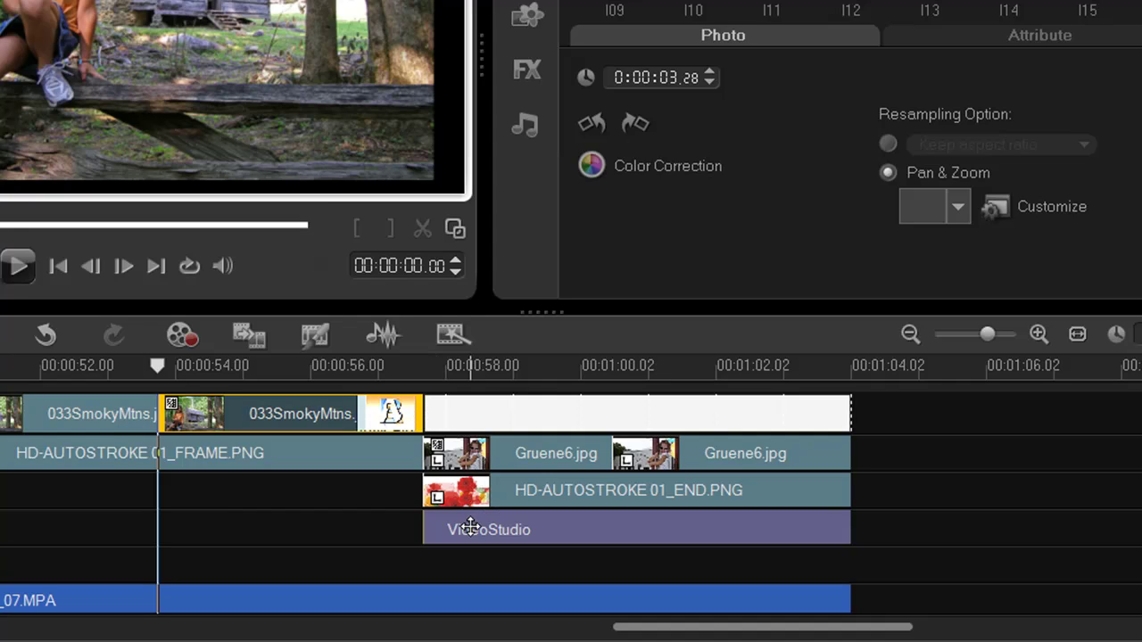
pyautogui.moveTo(423, 419); pyautogui.dragTo(543, 421)
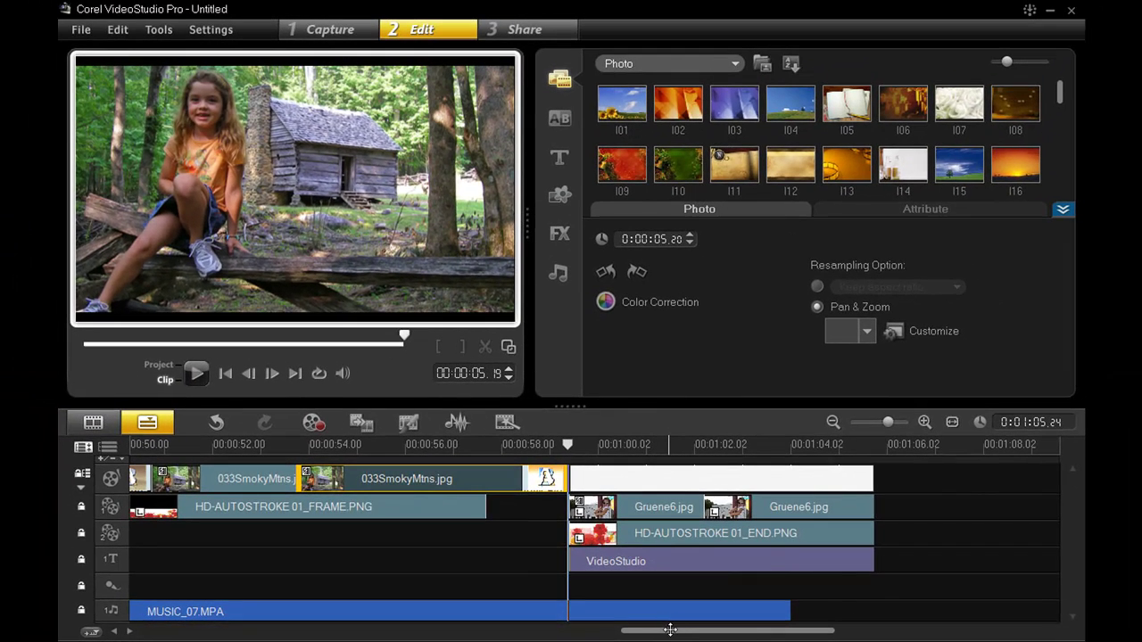
pyautogui.moveTo(670, 630); pyautogui.dragTo(478, 630)
pyautogui.click(95, 28)
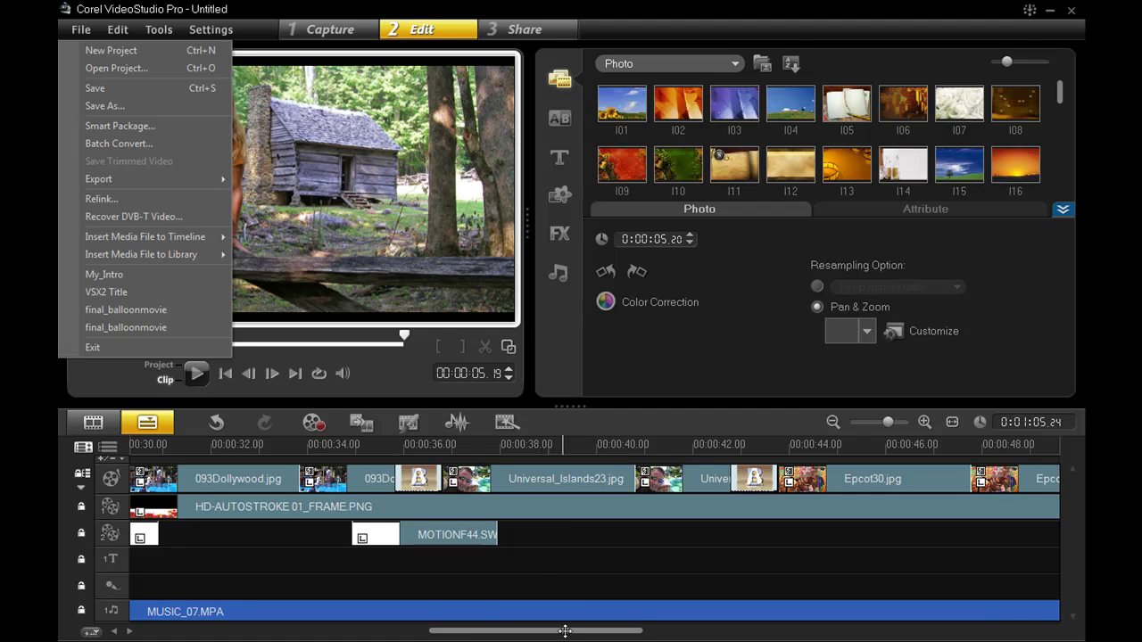
# Return the playhead to 00:00:00 and play the slideshow from the start
pyautogui.moveTo(565, 631); pyautogui.dragTo(274, 629)
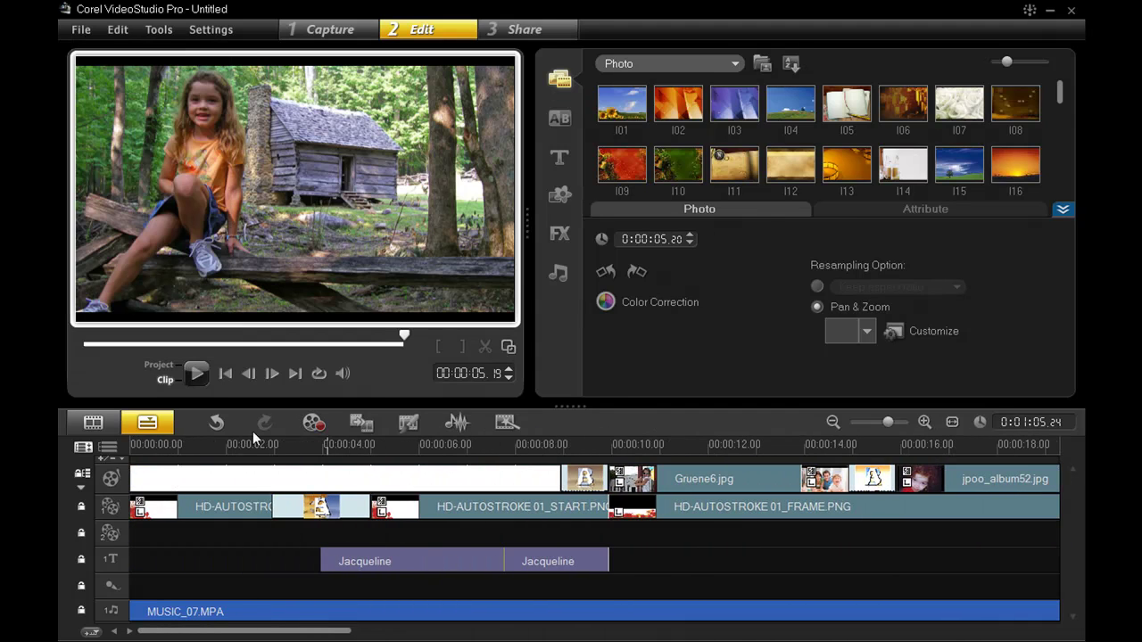
pyautogui.click(214, 445)
pyautogui.press('space')
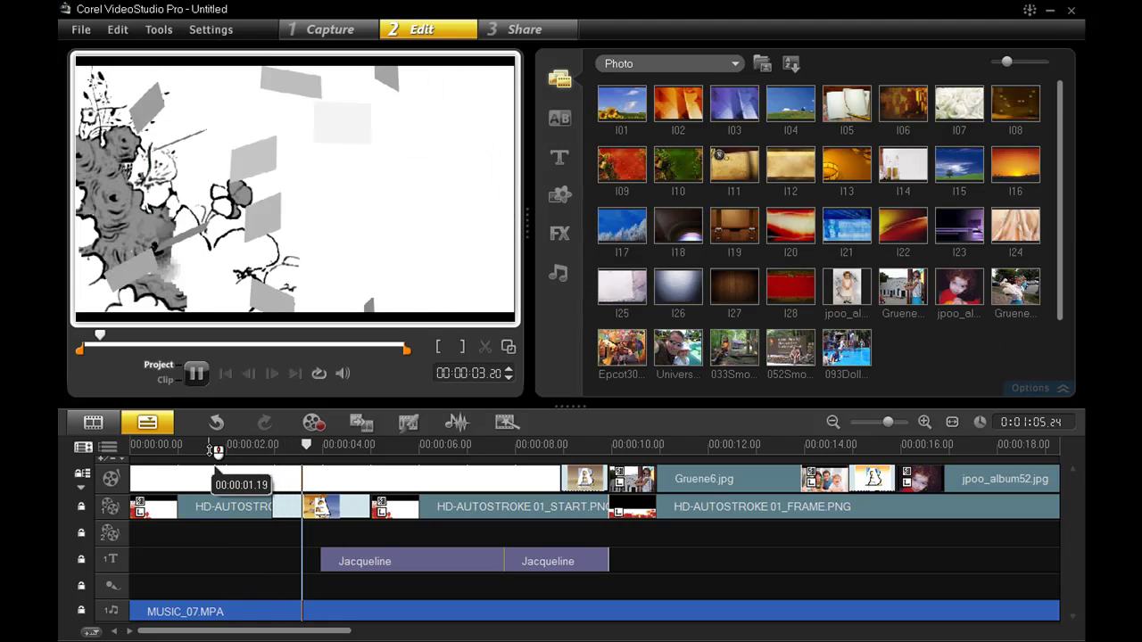